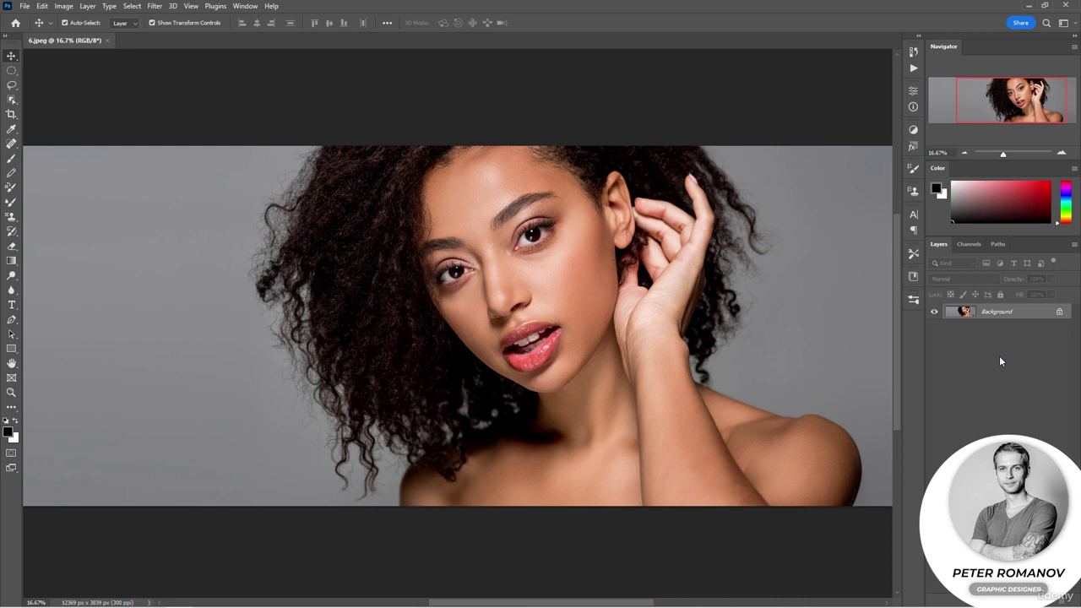
{"action": "left_click", "coordinate": [63, 6]}
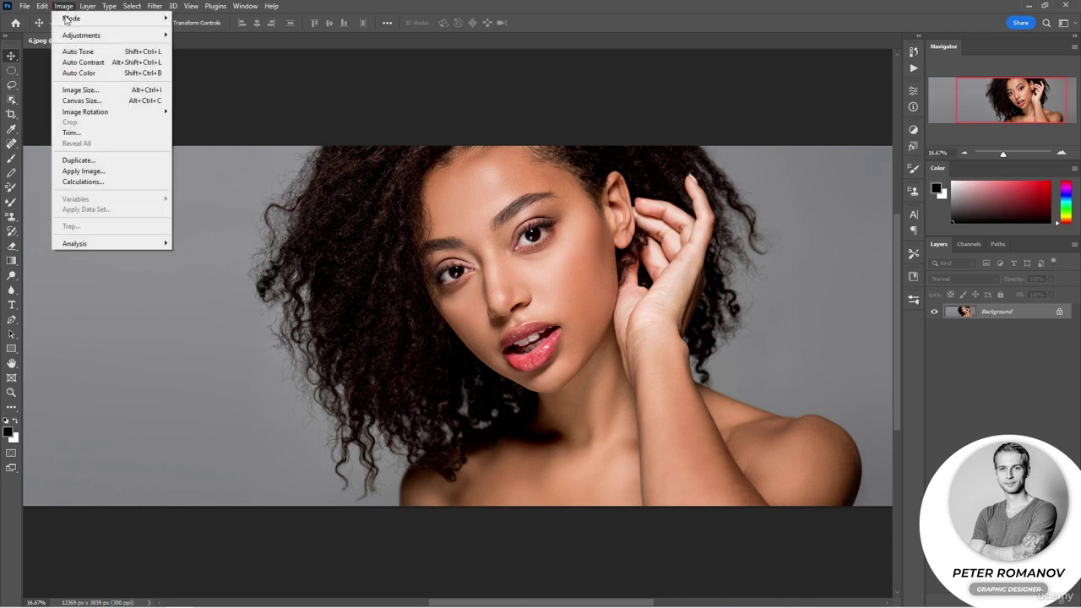
{"action": "left_click", "coordinate": [84, 90]}
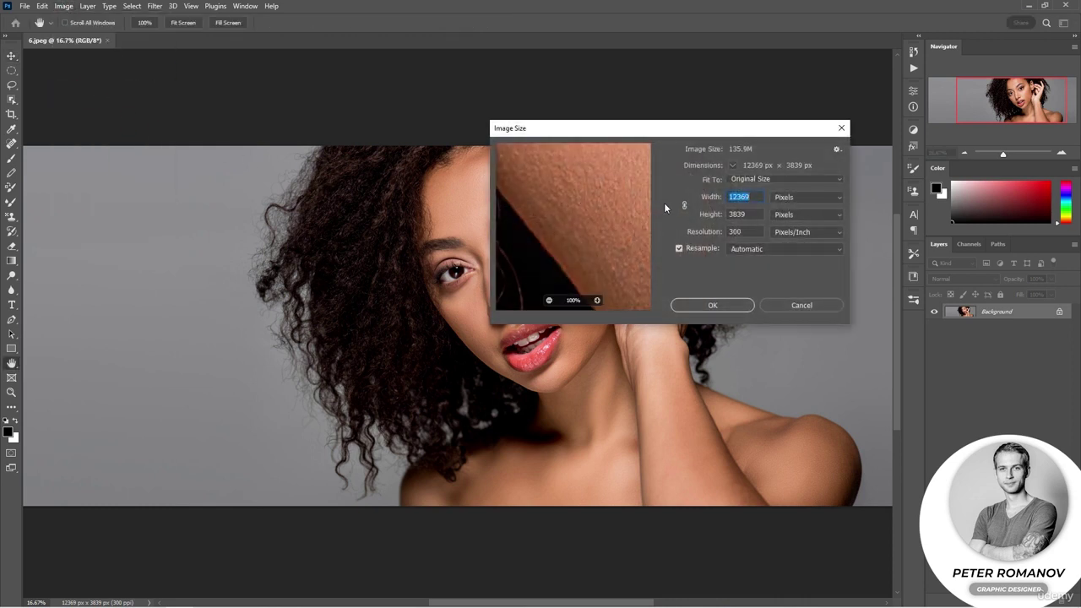
{"action": "left_click", "coordinate": [753, 232]}
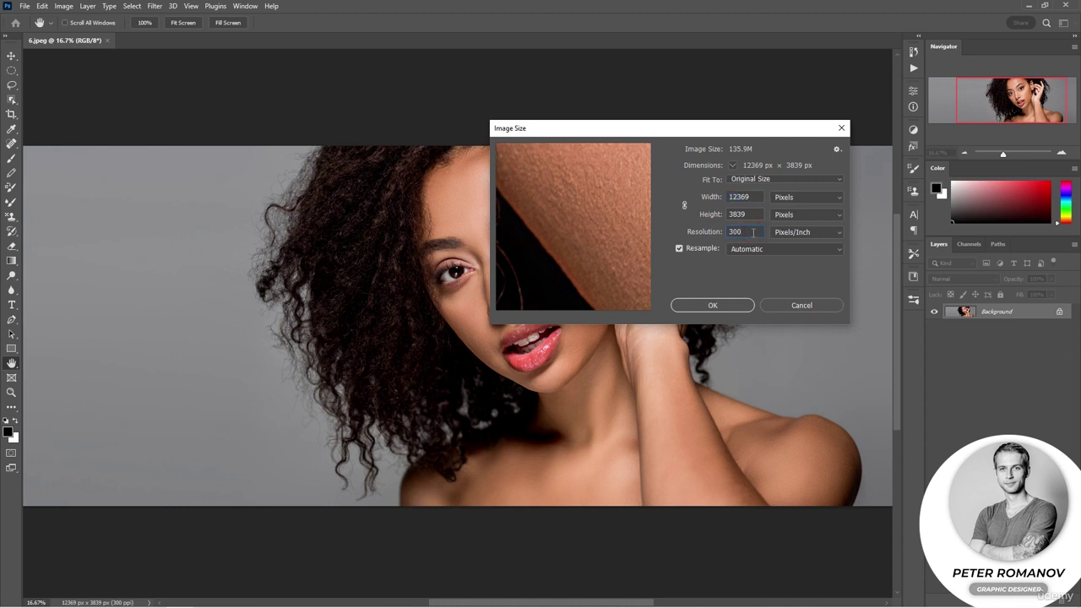
{"action": "left_click_drag", "start_coordinate": [605, 187], "coordinate": [552, 277]}
{"action": "left_click_drag", "start_coordinate": [590, 221], "coordinate": [531, 261]}
{"action": "left_click_drag", "start_coordinate": [567, 195], "coordinate": [569, 203]}
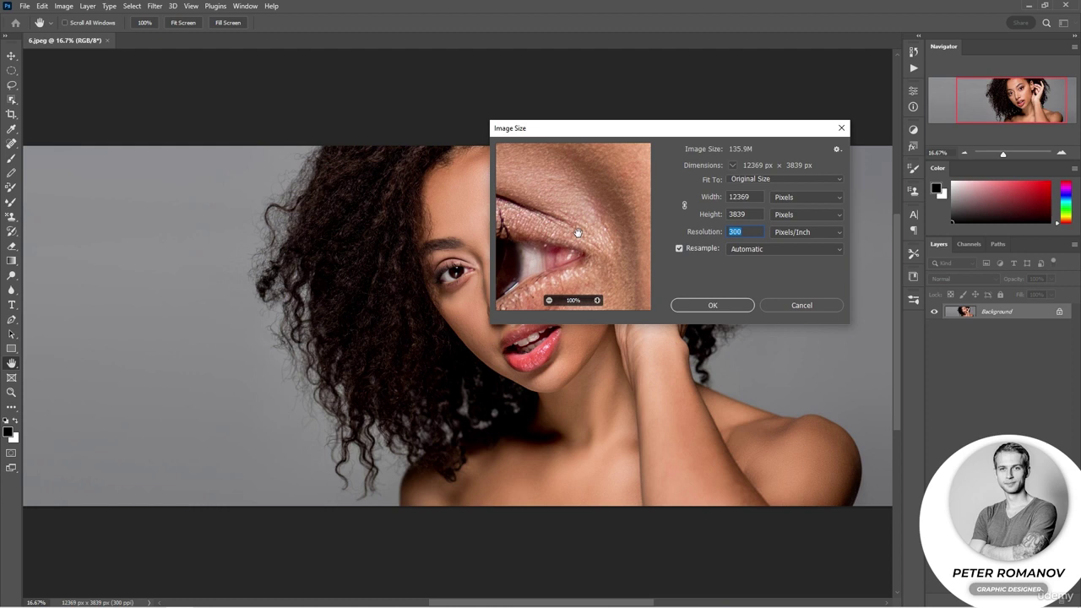
{"action": "type", "text": "50"}
{"action": "double_click", "coordinate": [752, 196]}
{"action": "type", "text": "12369"}
{"action": "left_click_drag", "start_coordinate": [606, 213], "coordinate": [538, 220]}
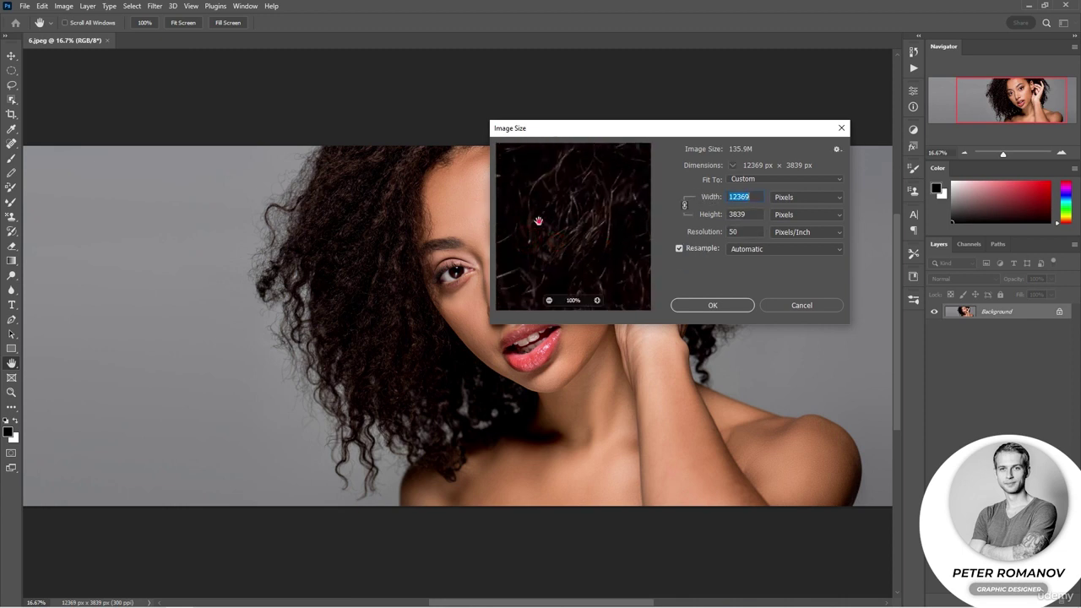
{"action": "left_click", "coordinate": [446, 275]}
{"action": "left_click_drag", "start_coordinate": [624, 181], "coordinate": [538, 242]}
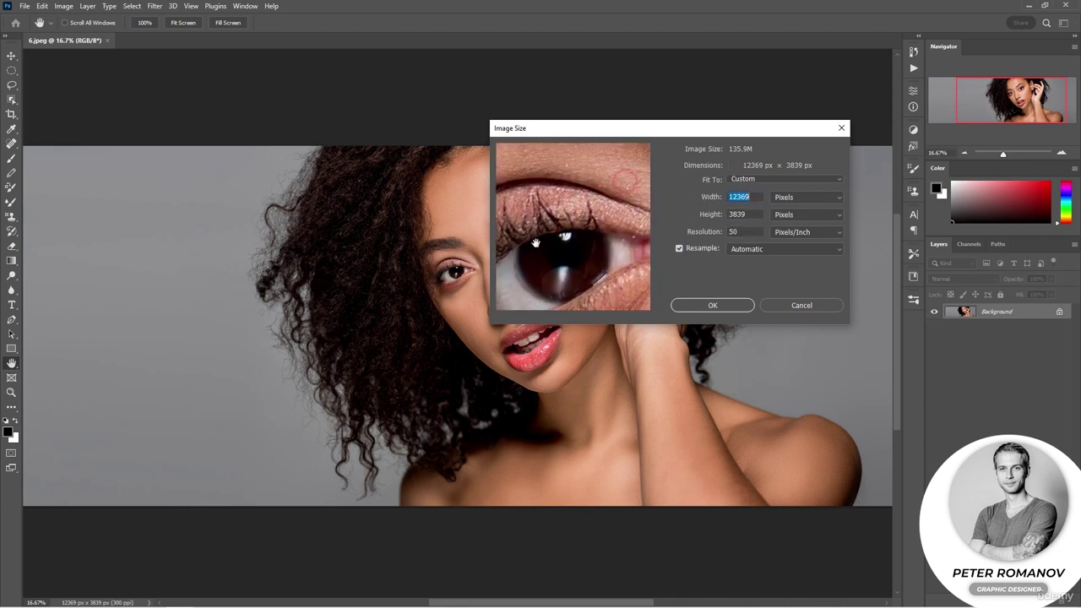
{"action": "left_click_drag", "start_coordinate": [598, 201], "coordinate": [508, 254]}
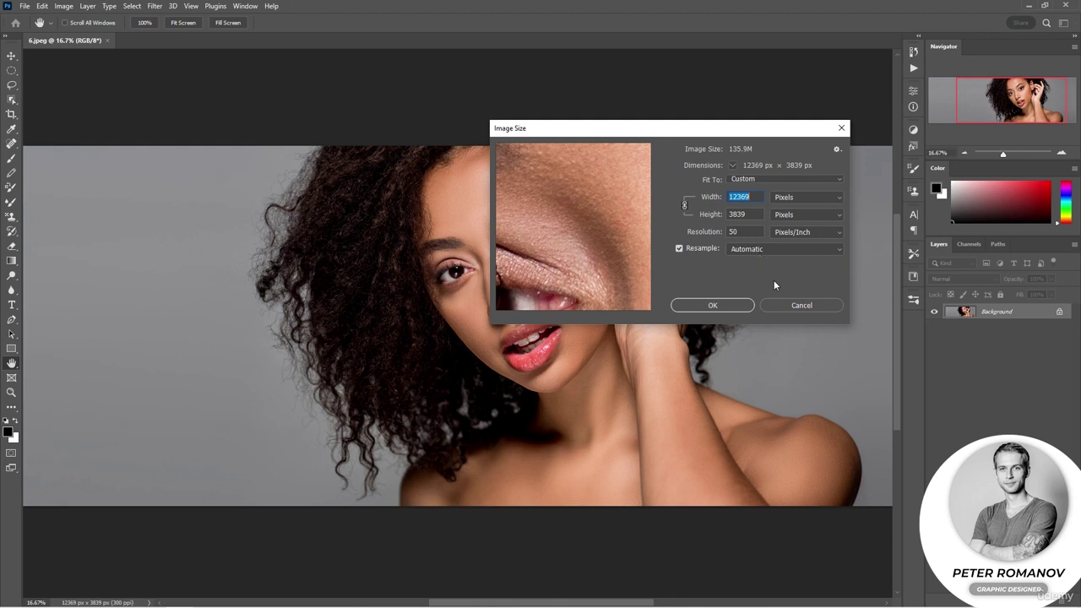
{"action": "left_click", "coordinate": [805, 304]}
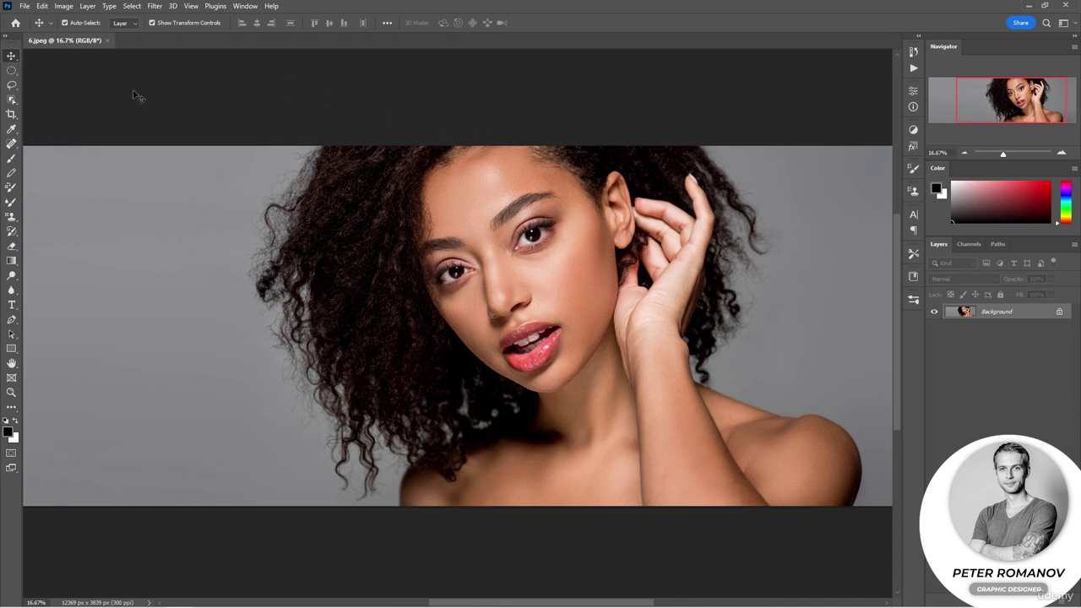
Pick the W x H x Resolution crop preset and enter 150 mm width and 100 mm height
{"action": "left_click", "coordinate": [11, 116]}
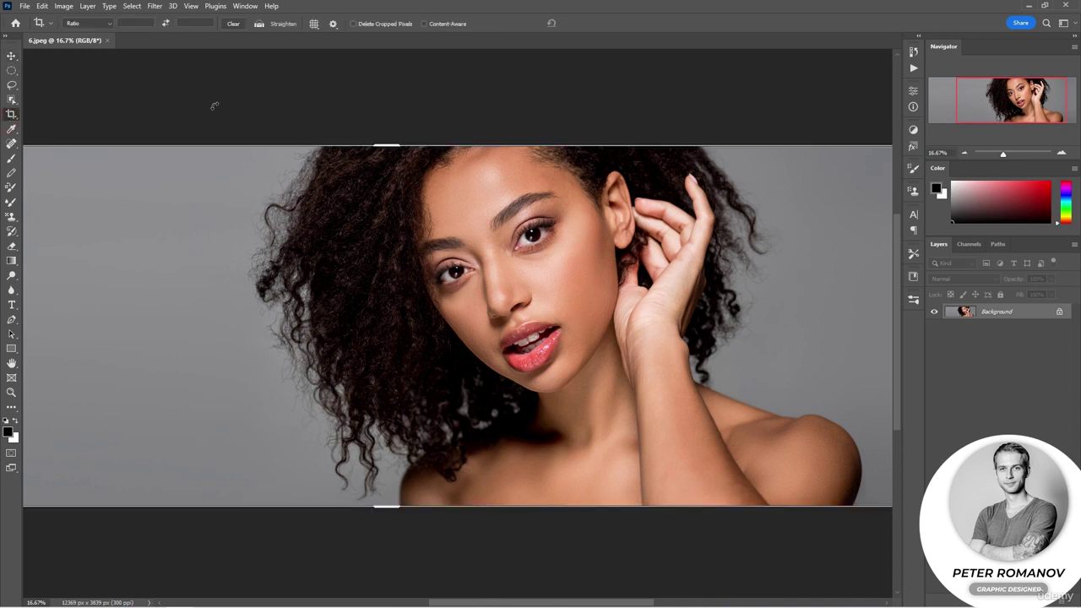
{"action": "left_click", "coordinate": [99, 24]}
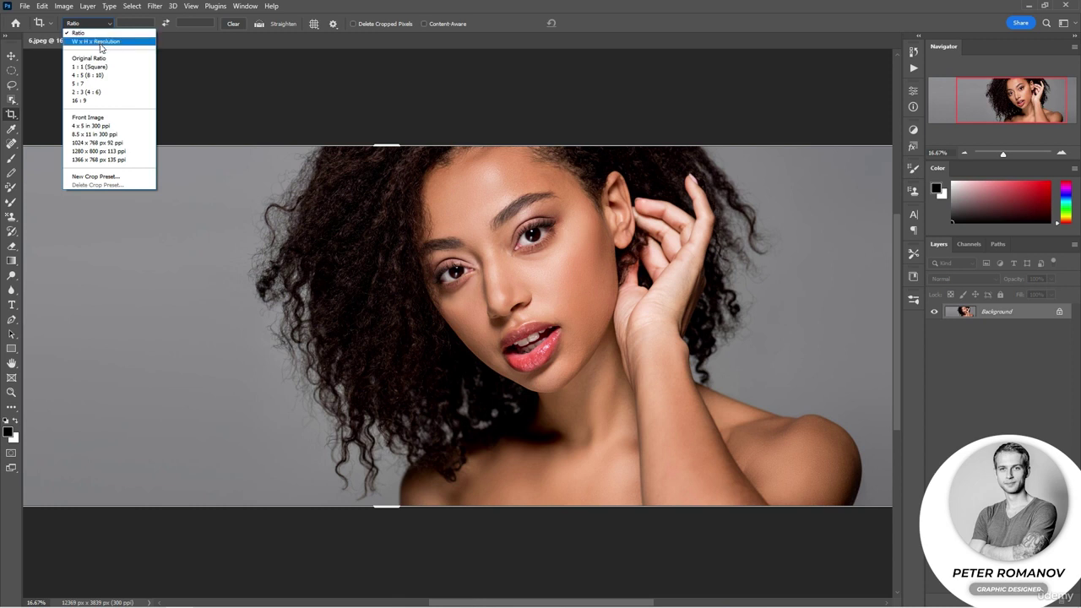
{"action": "left_click", "coordinate": [99, 41]}
{"action": "left_click", "coordinate": [138, 24]}
{"action": "type", "text": "150 mm"}
{"action": "left_click", "coordinate": [195, 23]}
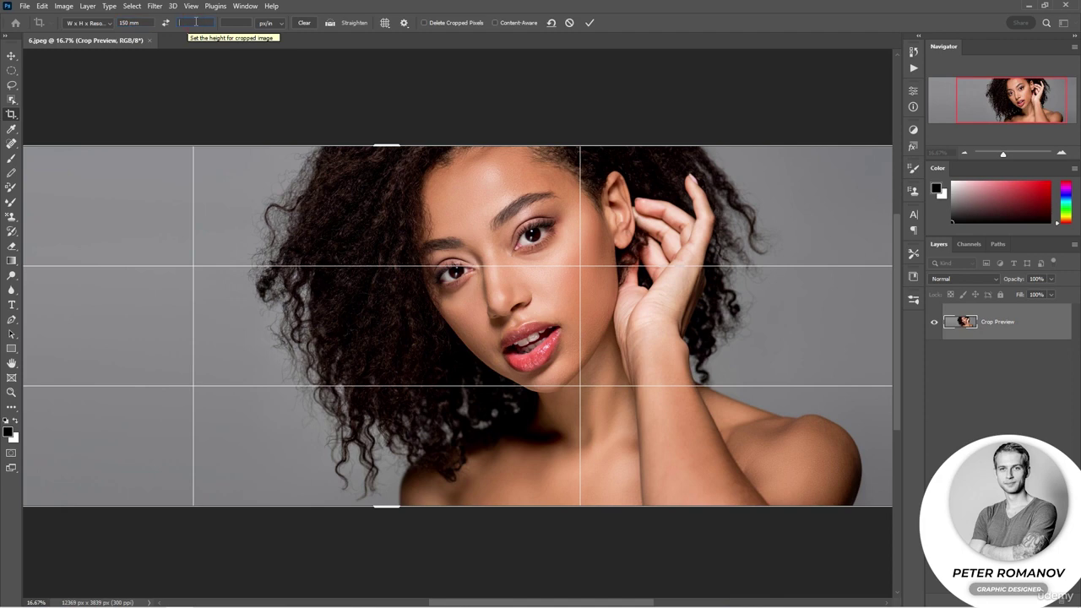
{"action": "type", "text": "100"}
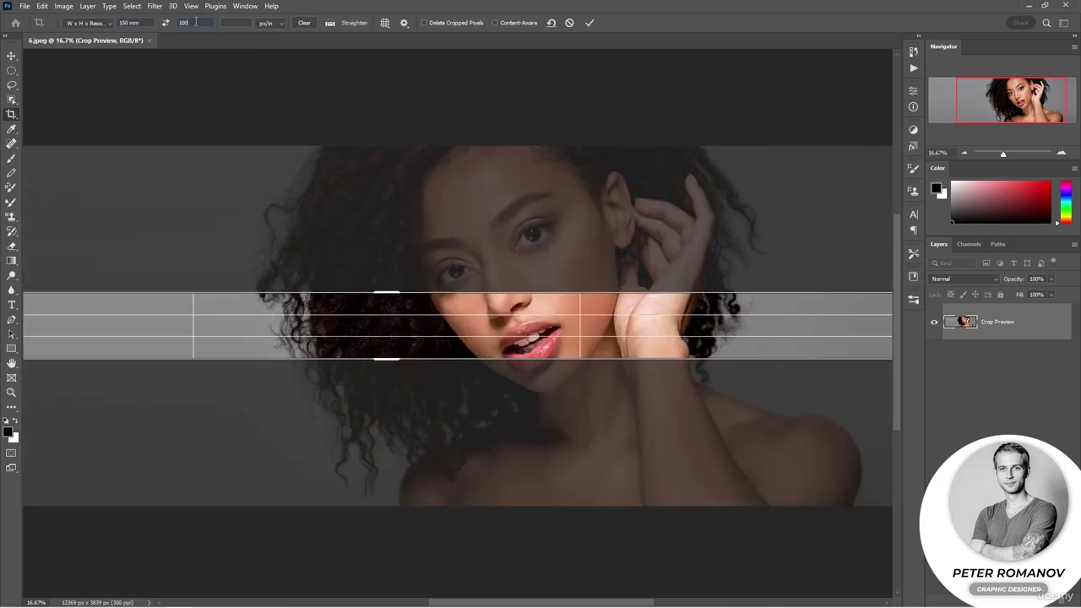
Set the crop resolution to 300 px/in and apply the crop
{"action": "key", "text": "Tab"}
{"action": "left_click", "coordinate": [63, 6]}
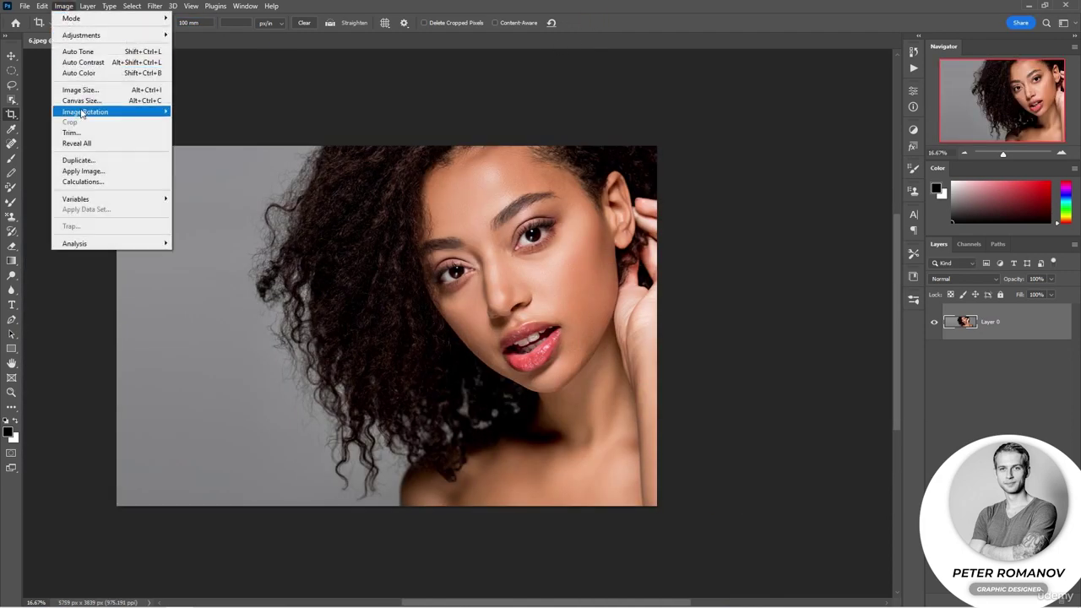
{"action": "key", "text": "Escape"}
{"action": "type", "text": "300"}
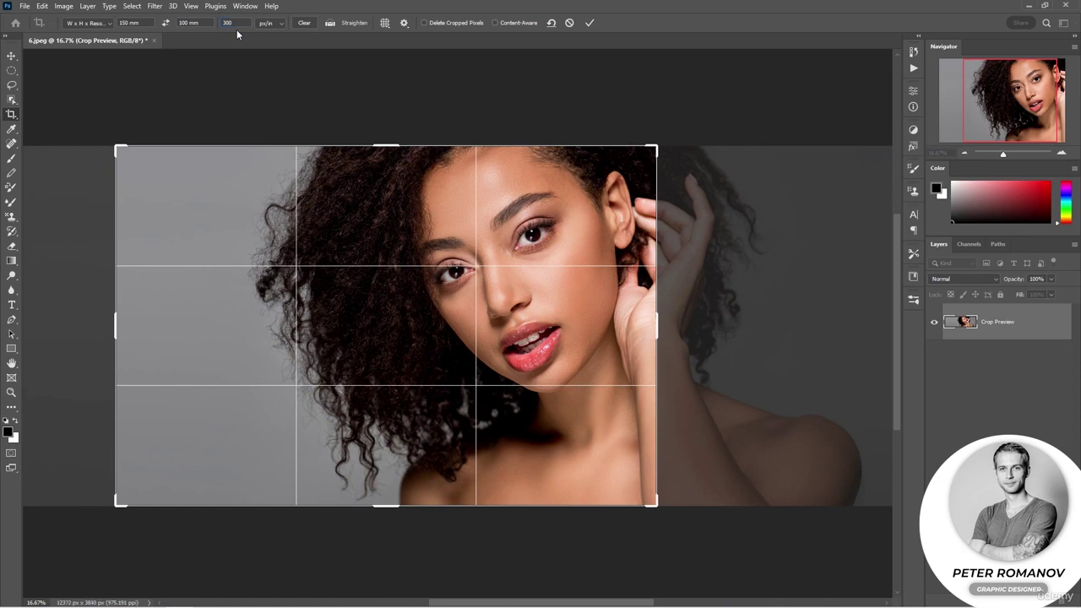
{"action": "left_click", "coordinate": [302, 76]}
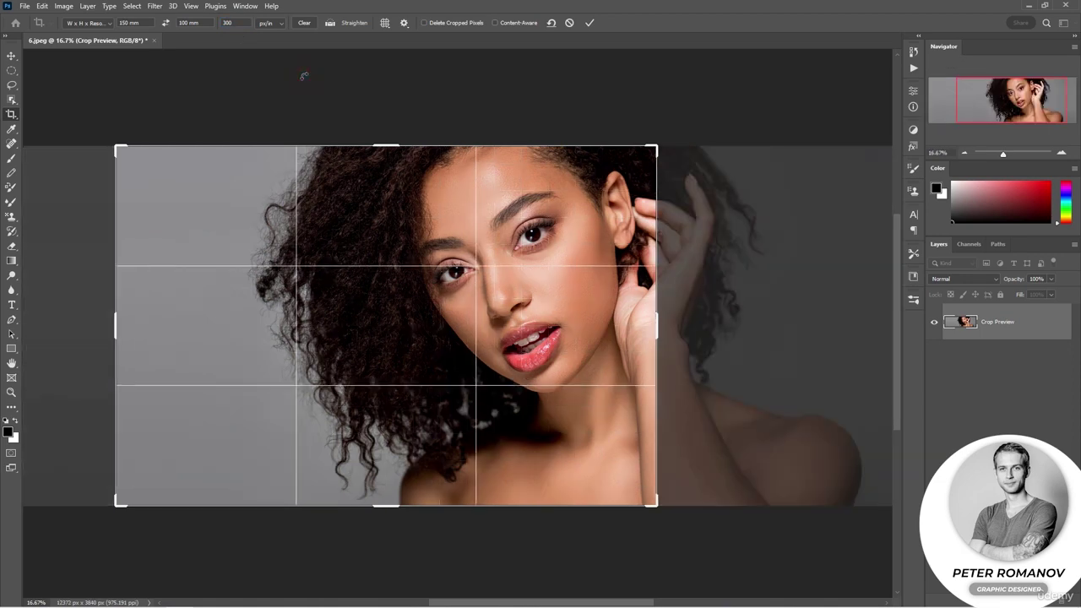
{"action": "left_click", "coordinate": [590, 23]}
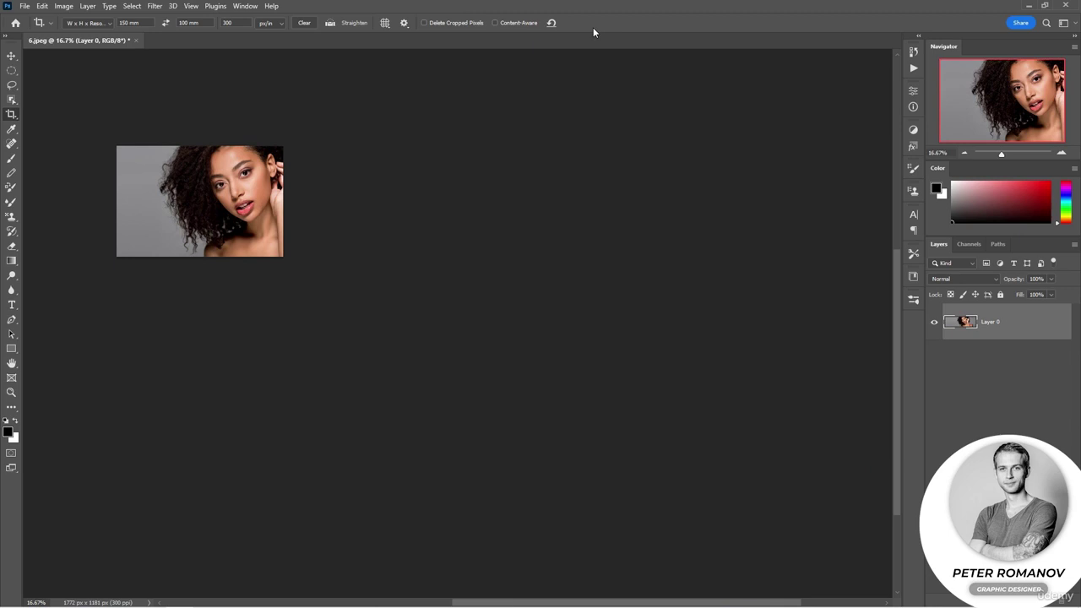
Shift the photo 101 px to the right, then check the Crop tool's display options
{"action": "left_click", "coordinate": [11, 55]}
{"action": "left_click_drag", "start_coordinate": [138, 212], "coordinate": [155, 201]}
{"action": "left_click", "coordinate": [11, 113]}
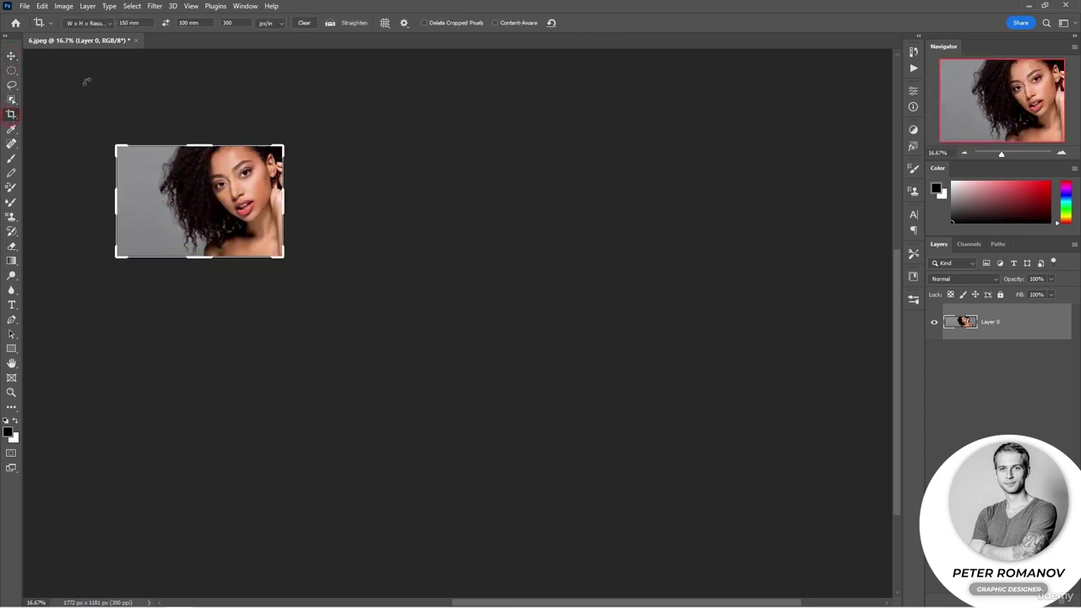
{"action": "left_click", "coordinate": [404, 24]}
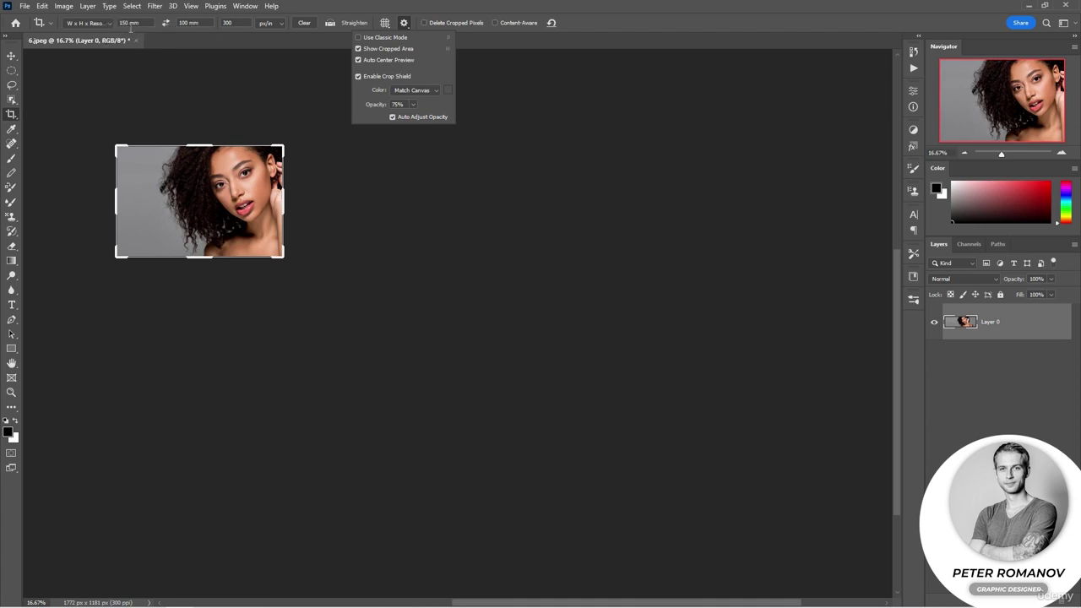
Save the current crop settings as the new preset '150 x 100 mm 300 ppi'
{"action": "left_click", "coordinate": [110, 24]}
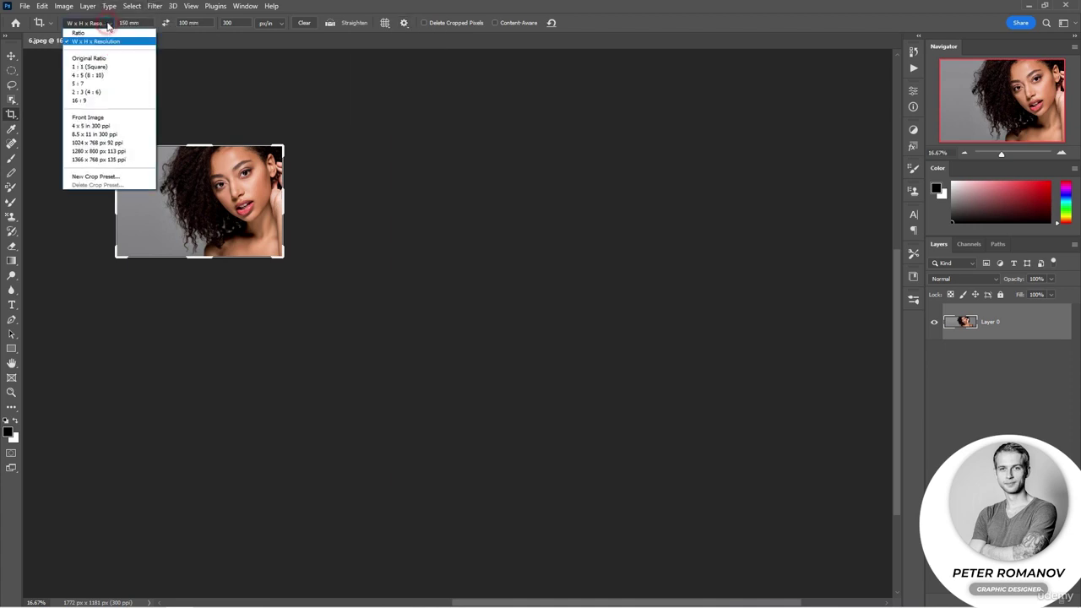
{"action": "left_click", "coordinate": [107, 176]}
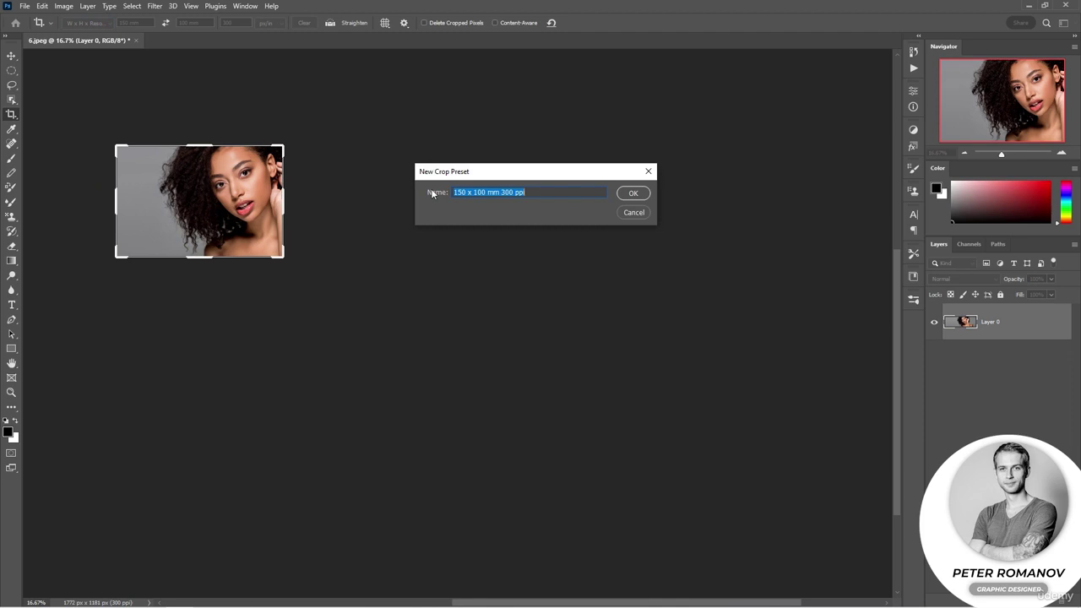
{"action": "left_click", "coordinate": [634, 218]}
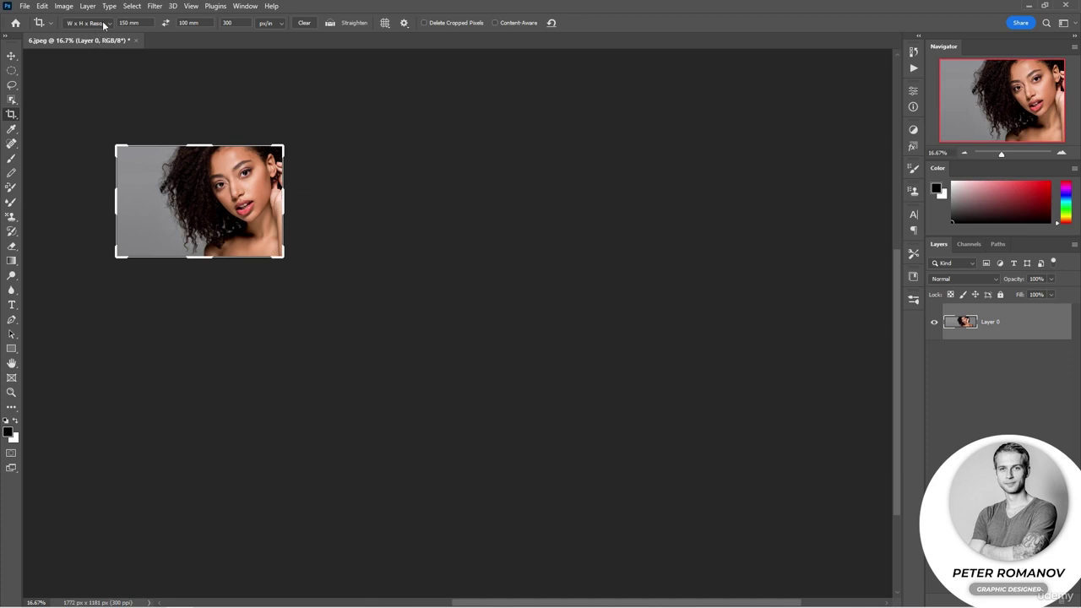
Open Print Settings with Microsoft Print to PDF and set the layout to landscape
{"action": "left_click", "coordinate": [25, 6]}
{"action": "left_click", "coordinate": [84, 345]}
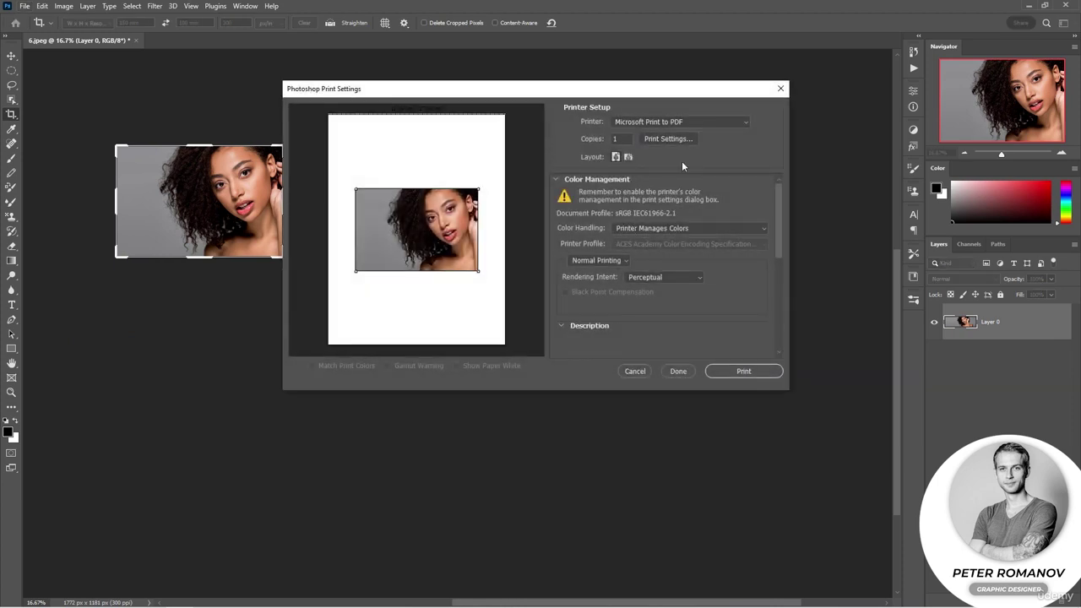
{"action": "left_click", "coordinate": [704, 121]}
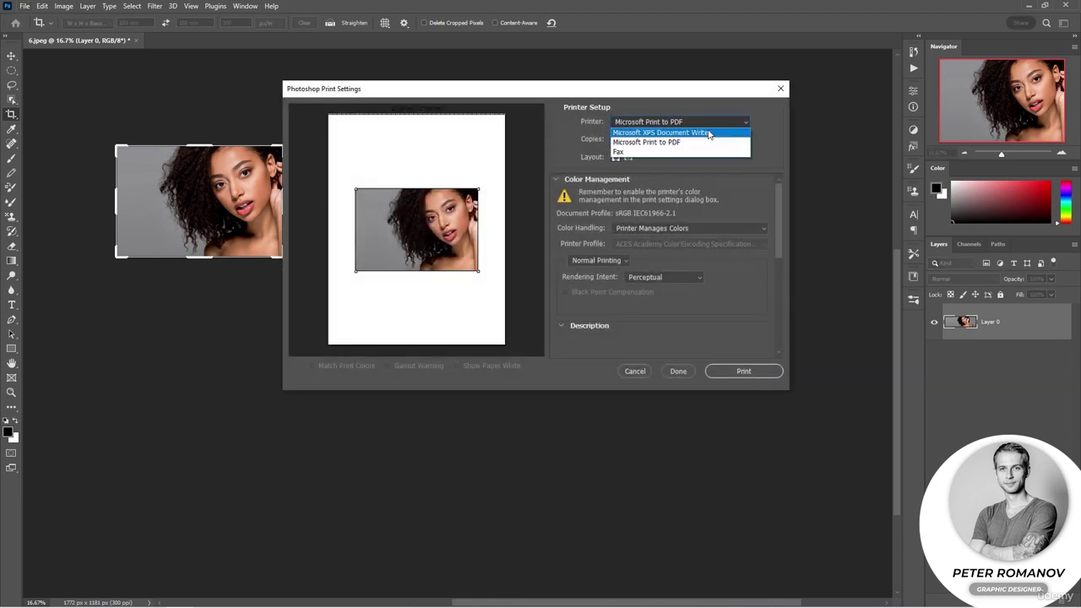
{"action": "left_click", "coordinate": [743, 142]}
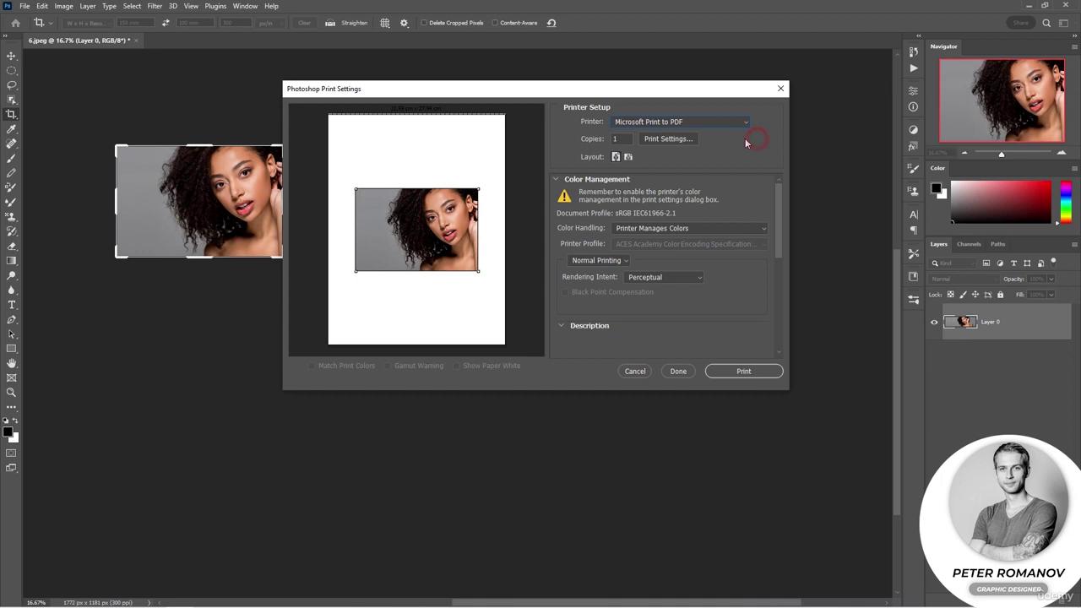
{"action": "left_click", "coordinate": [628, 157]}
{"action": "left_click", "coordinate": [628, 158]}
{"action": "left_click", "coordinate": [627, 157]}
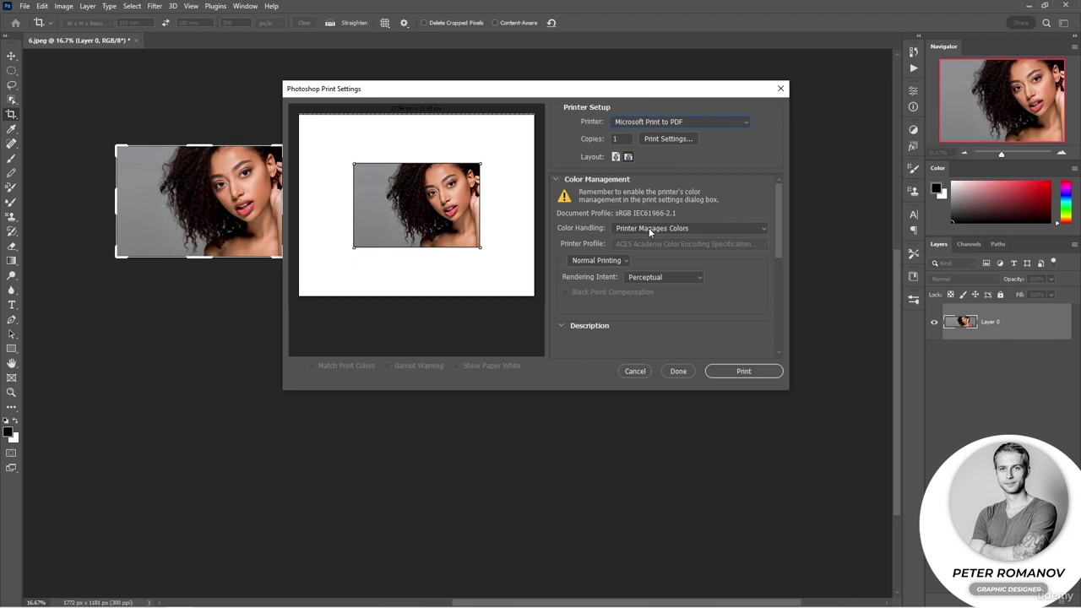
Expand the Description, Printing Marks and Functions sections of Print Settings
{"action": "left_click", "coordinate": [586, 326]}
{"action": "left_click", "coordinate": [587, 326]}
{"action": "scroll", "coordinate": [621, 308], "scroll_direction": "down", "scroll_amount": 2}
{"action": "left_click", "coordinate": [621, 310]}
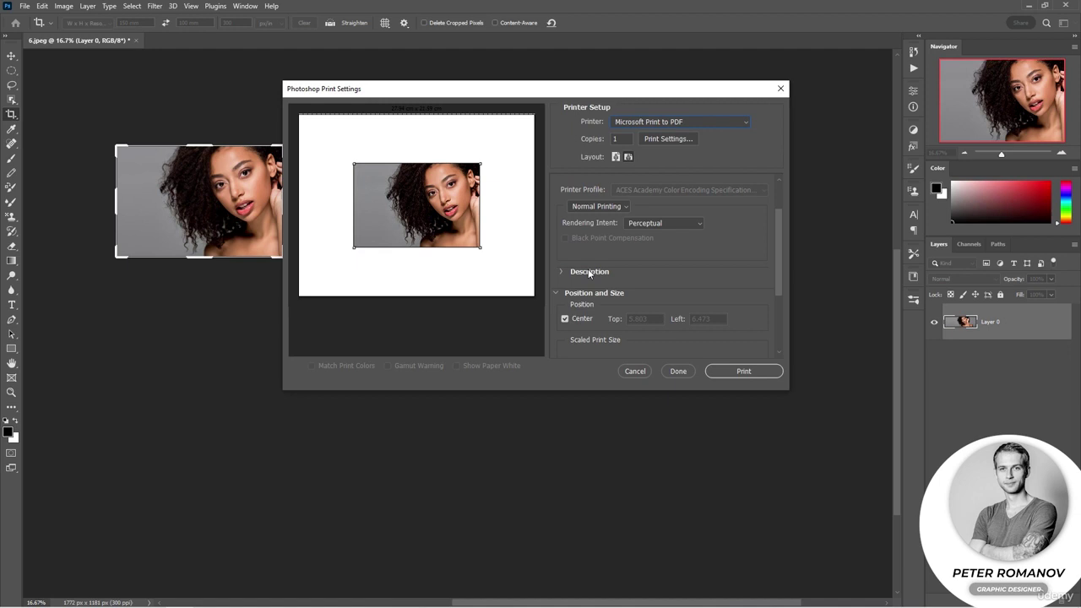
{"action": "scroll", "coordinate": [664, 291], "scroll_direction": "down", "scroll_amount": 3}
{"action": "left_click", "coordinate": [567, 348]}
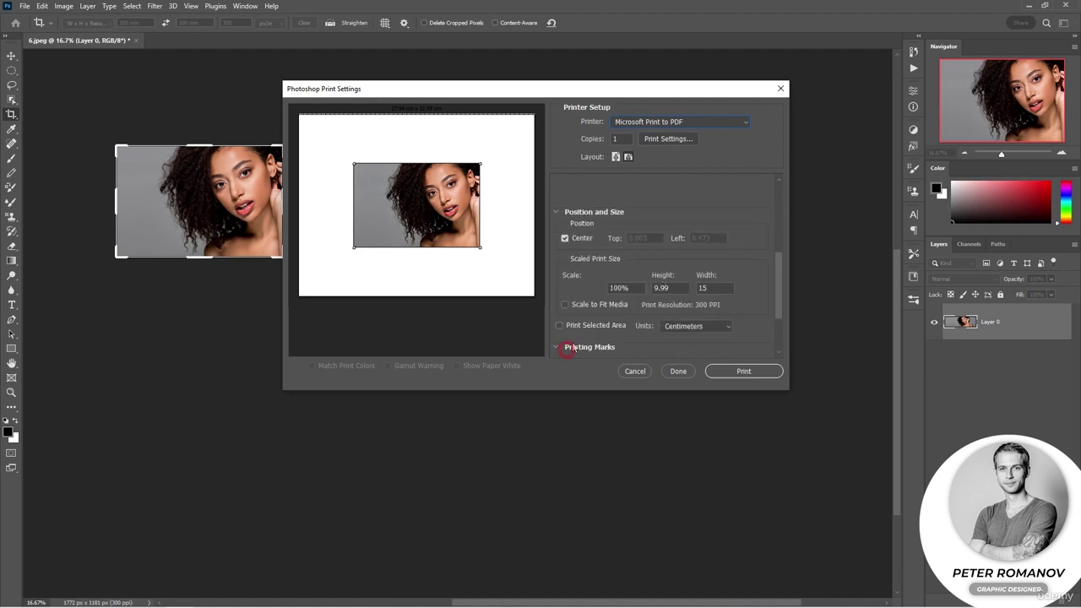
{"action": "scroll", "coordinate": [566, 338], "scroll_direction": "down", "scroll_amount": 2}
{"action": "left_click", "coordinate": [572, 336]}
{"action": "scroll", "coordinate": [583, 330], "scroll_direction": "down", "scroll_amount": 1}
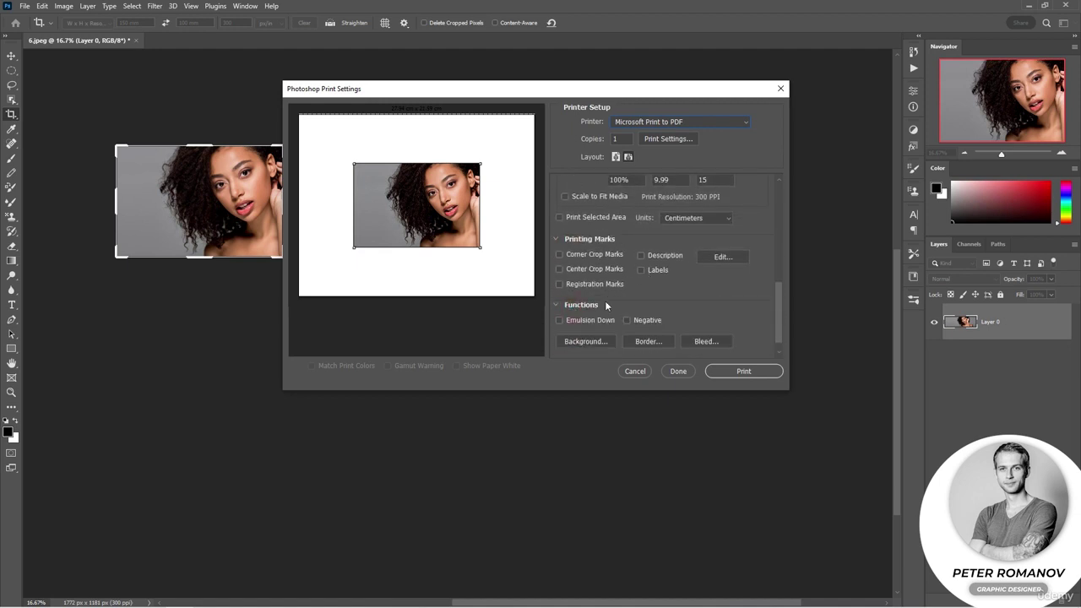
Switch the printer to Microsoft XPS Document Writer and bring up its document properties
{"action": "left_click", "coordinate": [680, 122]}
{"action": "left_click", "coordinate": [674, 150]}
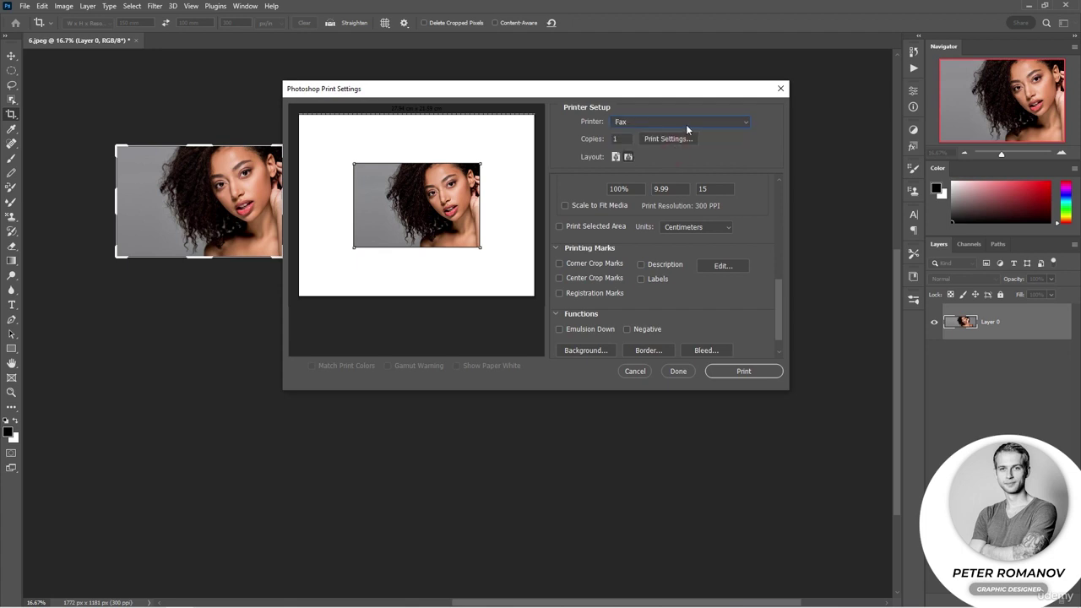
{"action": "left_click", "coordinate": [686, 125]}
{"action": "left_click", "coordinate": [684, 132]}
{"action": "left_click", "coordinate": [667, 139]}
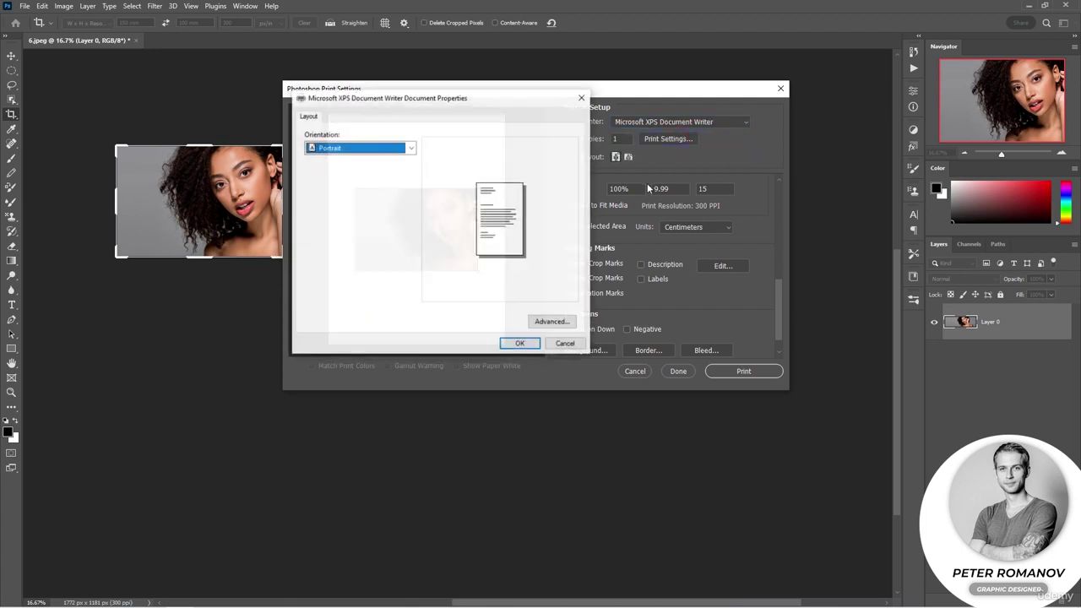
Review the XPS orientation choices, then cancel the Document Properties dialog unchanged
{"action": "left_click", "coordinate": [409, 150]}
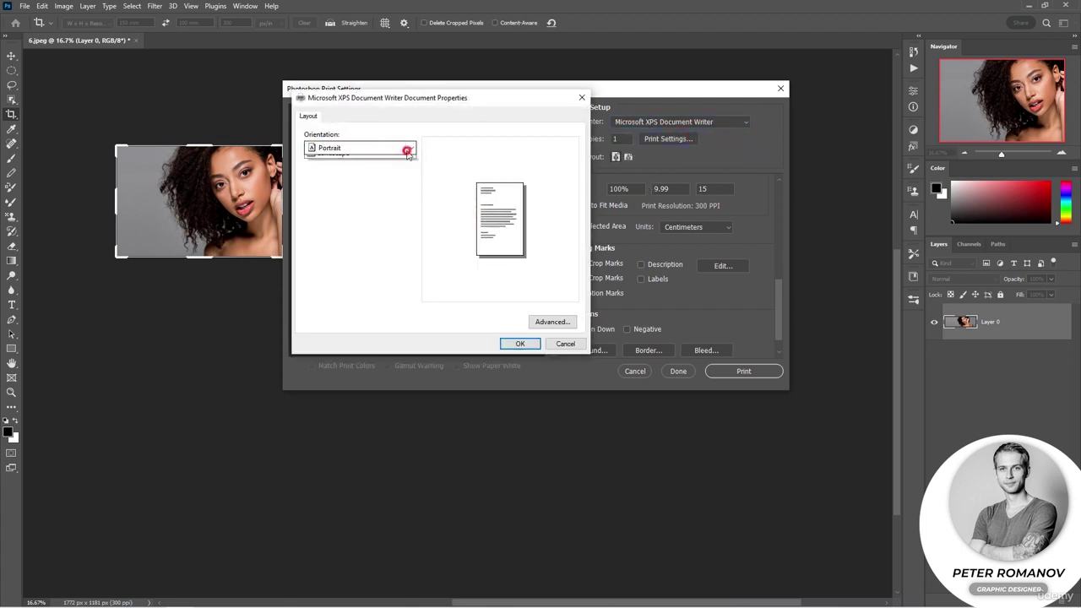
{"action": "left_click", "coordinate": [562, 345]}
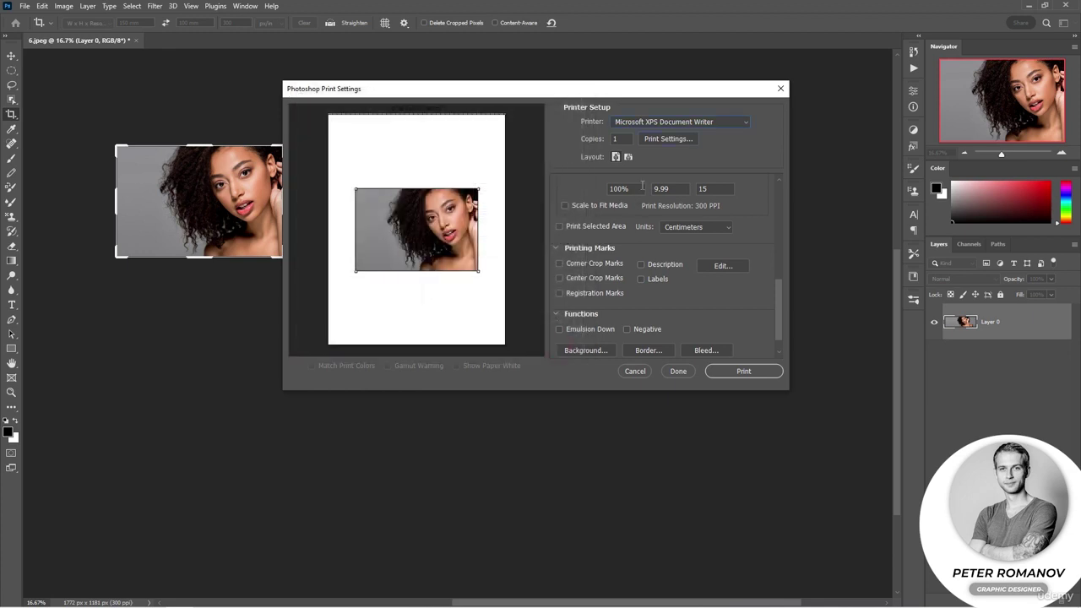